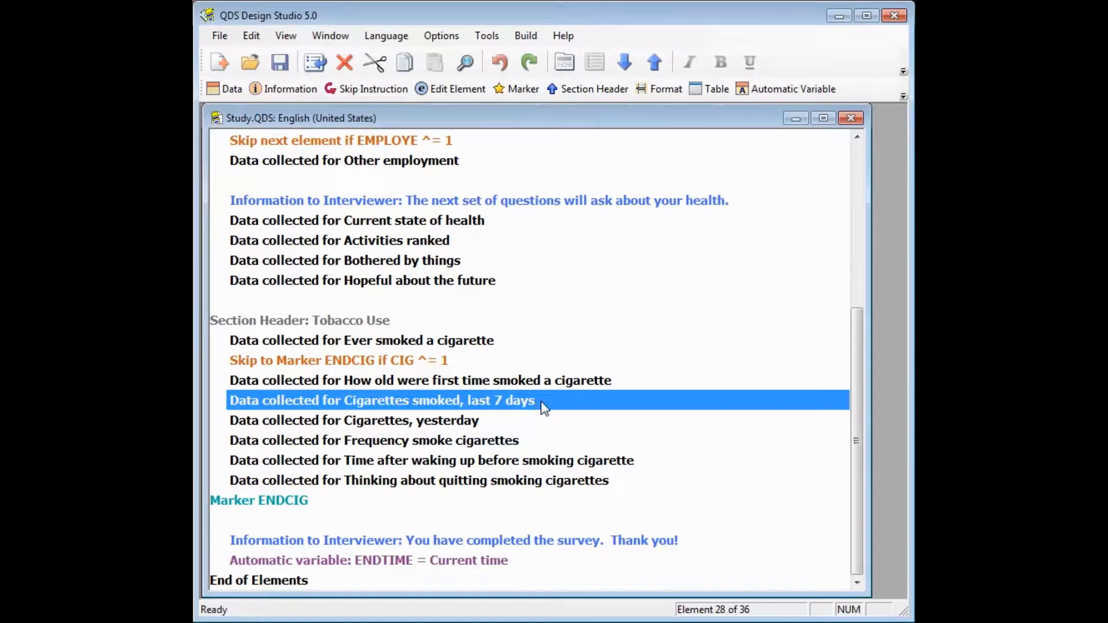
# Review the question definitions and variable names for Cigarettes smoked, last 7 days and Cigarettes, yesterday
pyautogui.doubleClick(541, 402)
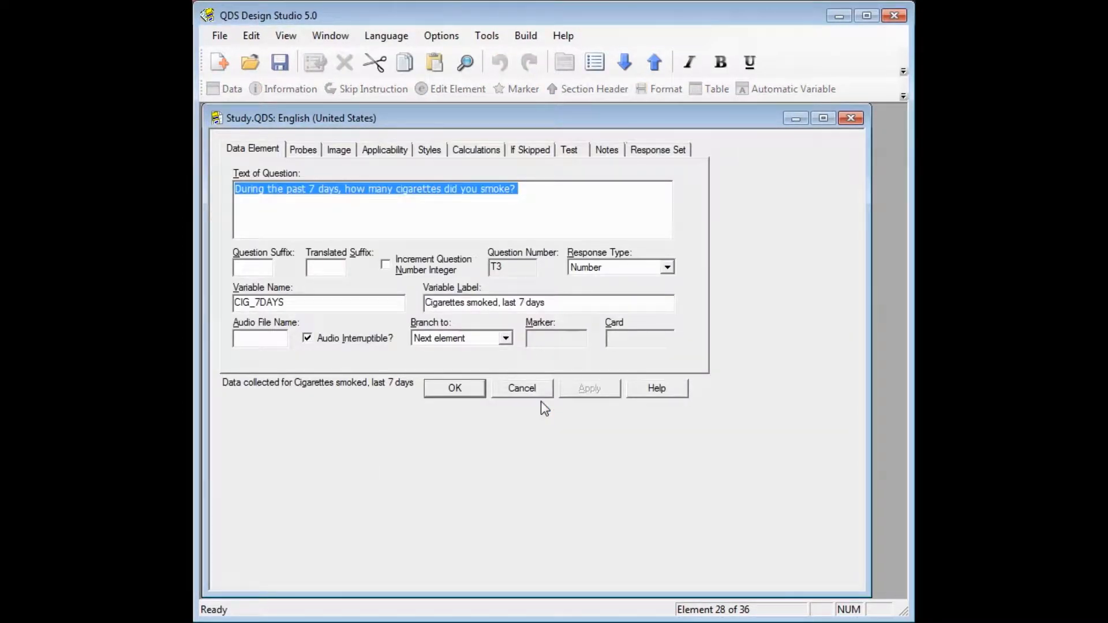
pyautogui.click(625, 63)
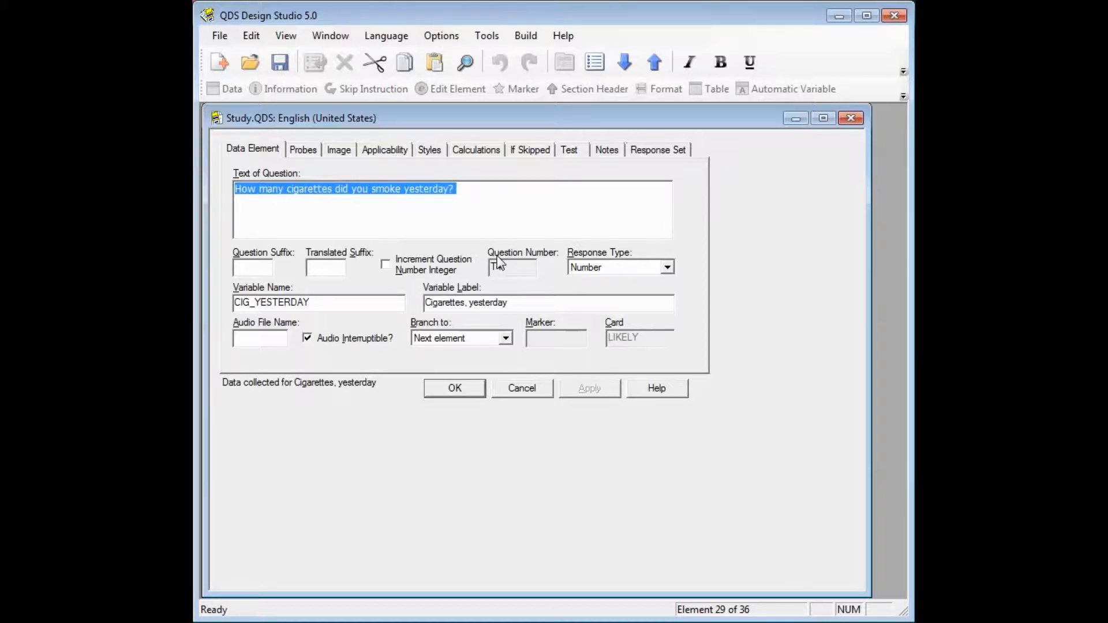
pyautogui.click(456, 391)
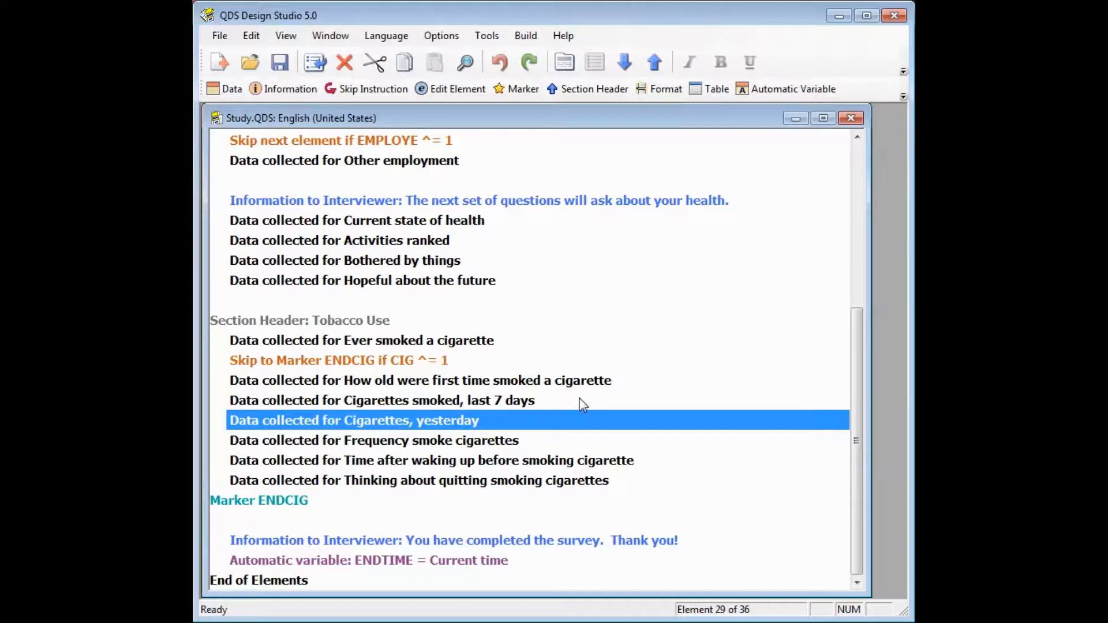
# Insert an edit element before the Frequency smoke cigarettes question with the condition CIG_YESTERDAY > CIG_7DAYS
pyautogui.press('Down')
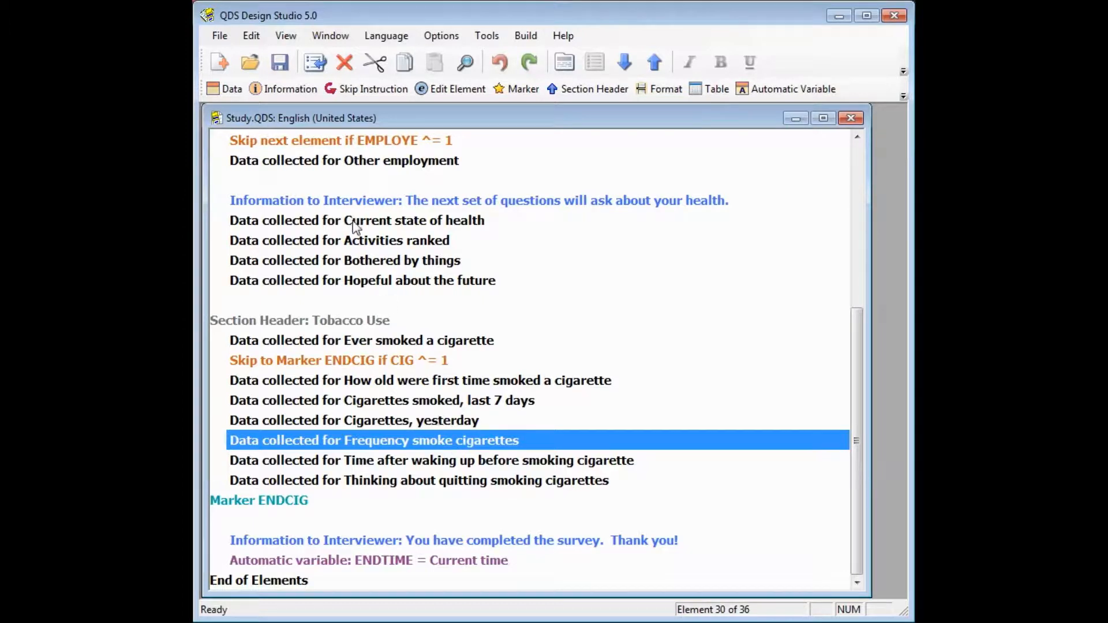
pyautogui.click(461, 88)
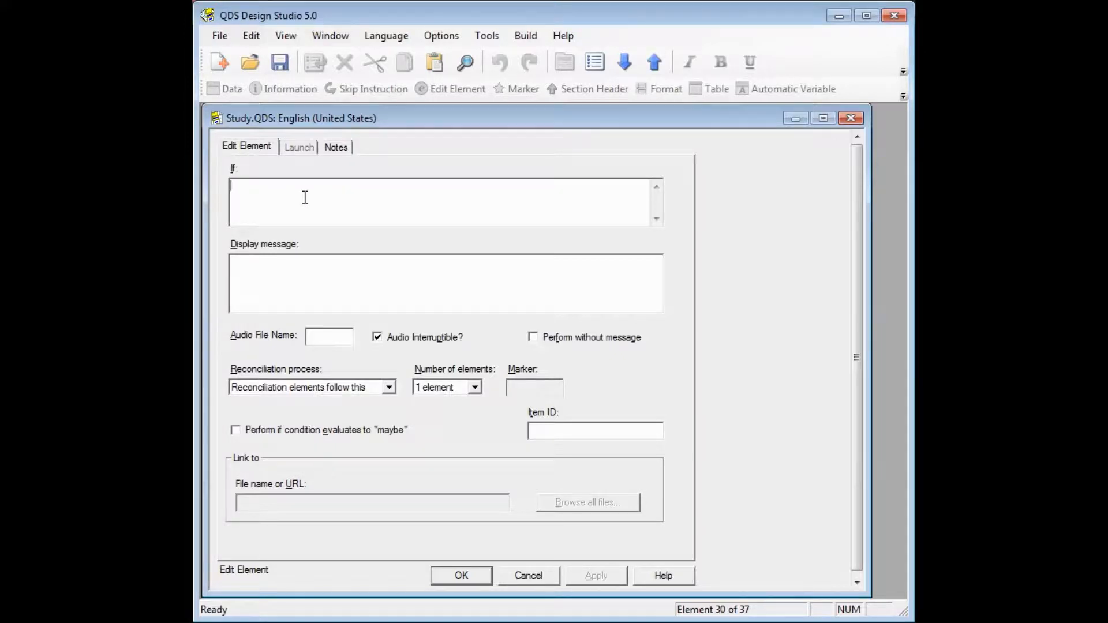
pyautogui.write('CIG_YESTERDAY > CIG_7DAYS')
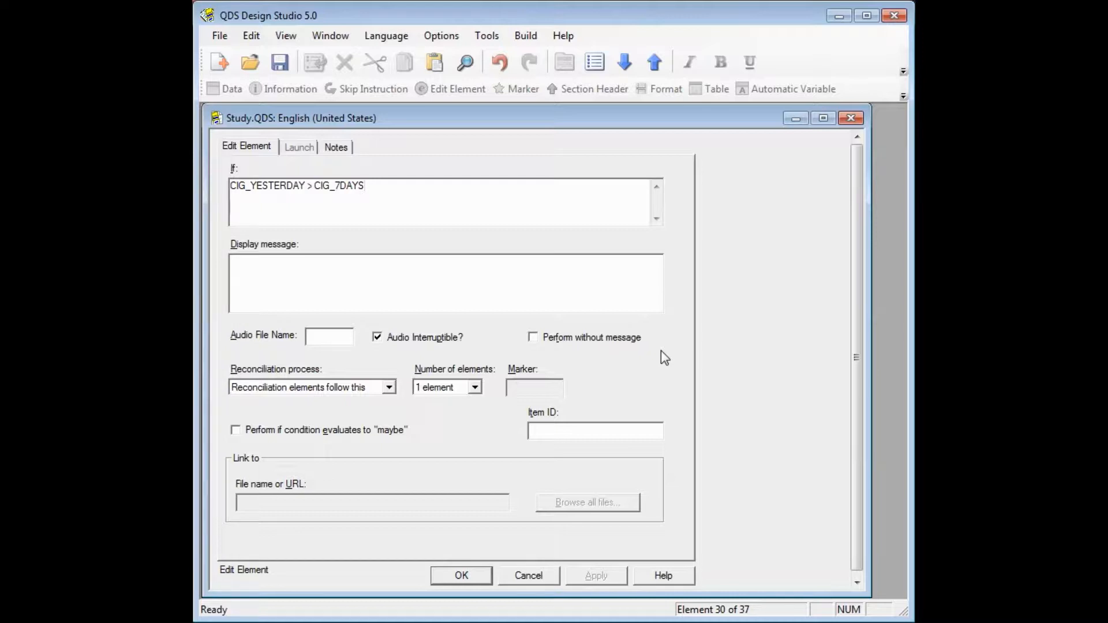
# Set the display message to "You reported smoking more cigarettes yesterday (&[CIG_YESTERDAY]) than in the past 7 days (&[CIG_7DAYS]). Please correct your response."
pyautogui.click(347, 285)
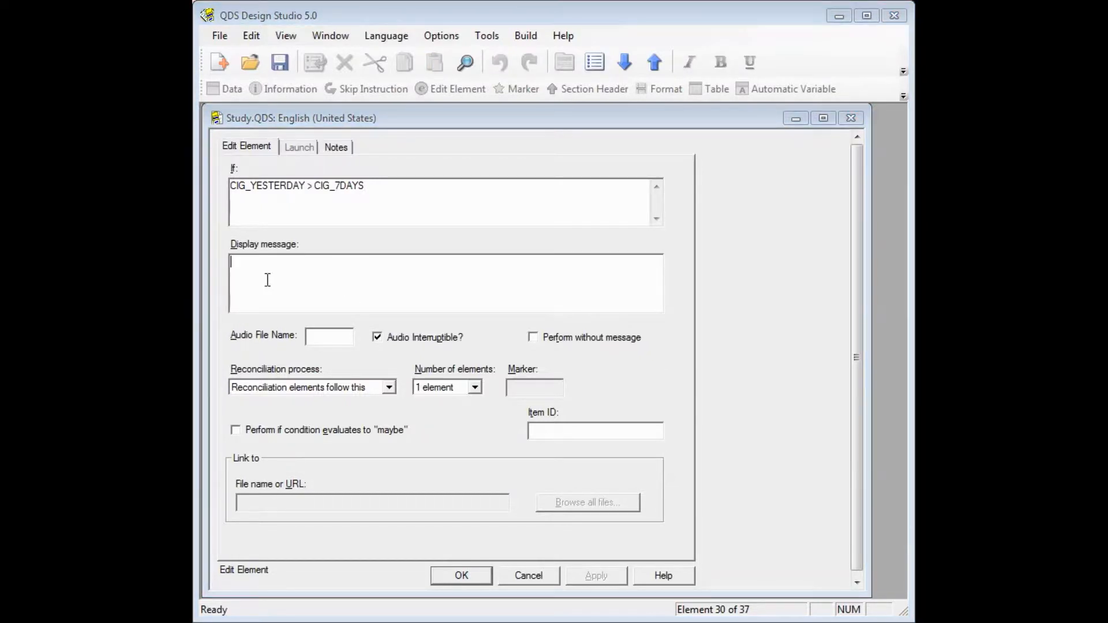
pyautogui.write('You reported smoking more cigarettes yesterday (&[CIG_YESTERDAY]) than in the past 7 days (&[CIG_7DAYS]).  Please correct your response.')
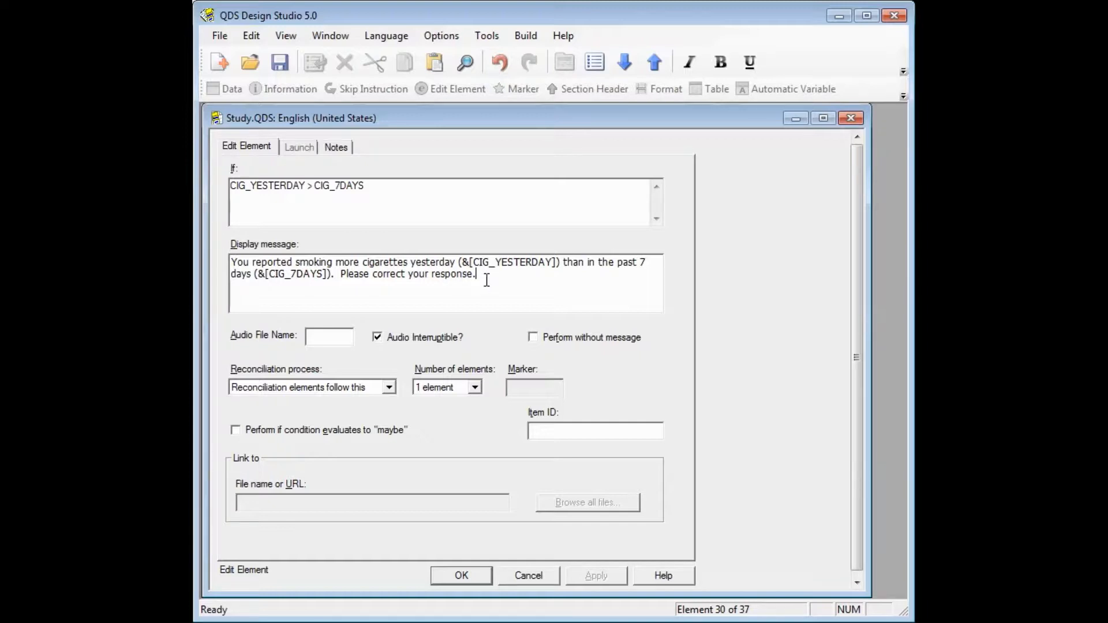
# Examine how the display message references the CIG_YESTERDAY variable with the &[ ] syntax
pyautogui.press('Left')
pyautogui.press('Left')
pyautogui.hotkey('shift', 'Right')
pyautogui.hotkey('shift', 'Right')
pyautogui.hotkey('shift', 'Right')
pyautogui.hotkey('shift', 'Right')
pyautogui.hotkey('shift', 'Right')
pyautogui.hotkey('shift', 'Right')
pyautogui.hotkey('shift', 'Right')
pyautogui.hotkey('shift', 'Right')
pyautogui.hotkey('shift', 'Right')
pyautogui.hotkey('shift', 'Right')
pyautogui.hotkey('shift', 'Right')
pyautogui.hotkey('shift', 'Right')
pyautogui.hotkey('shift', 'Right')
pyautogui.hotkey('shift', 'Right')
pyautogui.hotkey('shift', 'Right')
pyautogui.hotkey('shift', 'Right')
pyautogui.hotkey('shift', 'Right')
pyautogui.hotkey('shift', 'Left')
pyautogui.hotkey('shift', 'Left')
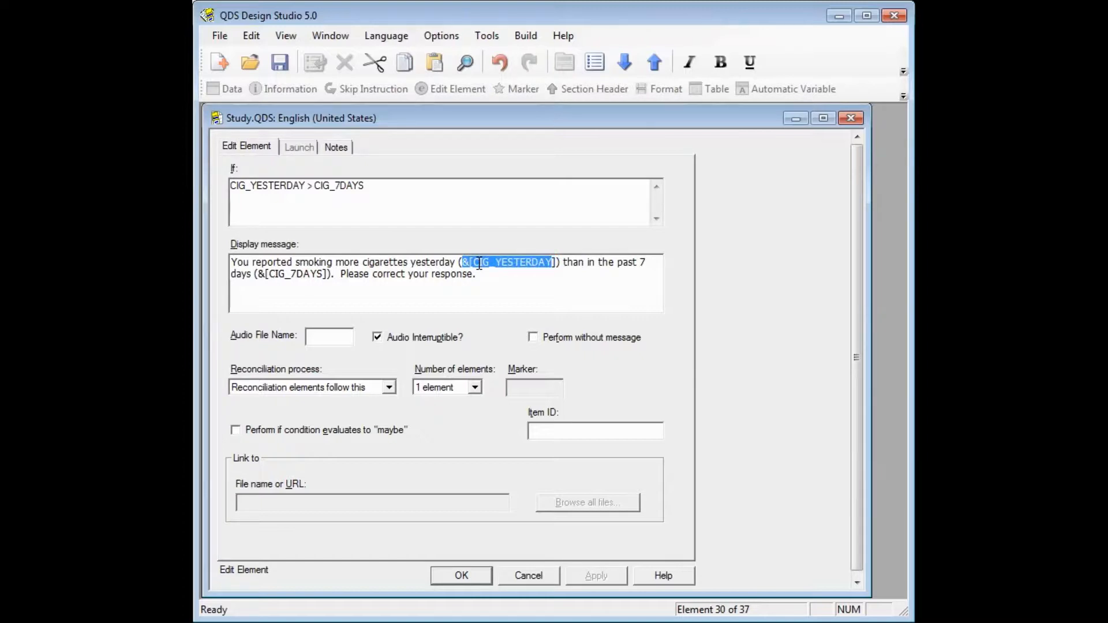
pyautogui.click(496, 277)
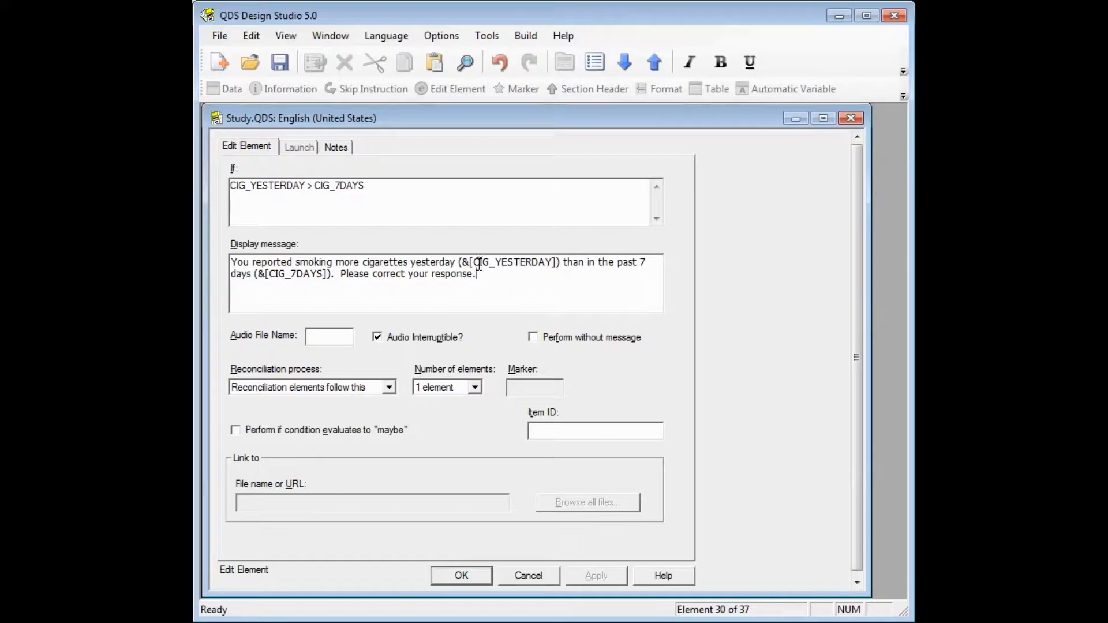
pyautogui.moveTo(472, 262); pyautogui.dragTo(553, 263)
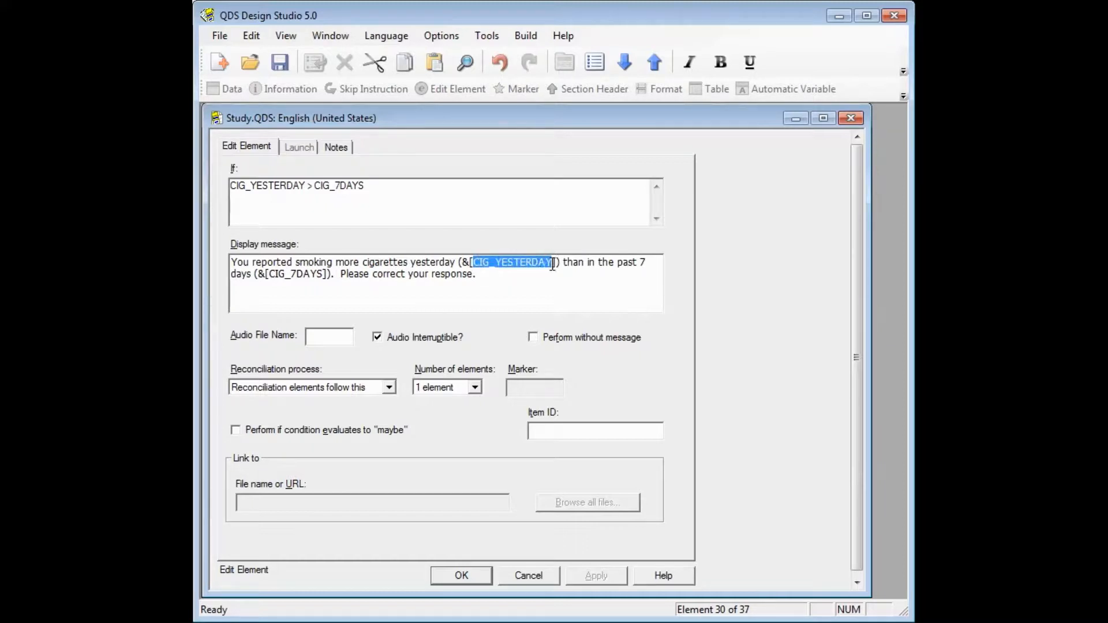
pyautogui.click(506, 277)
pyautogui.click(463, 264)
pyautogui.press('Right')
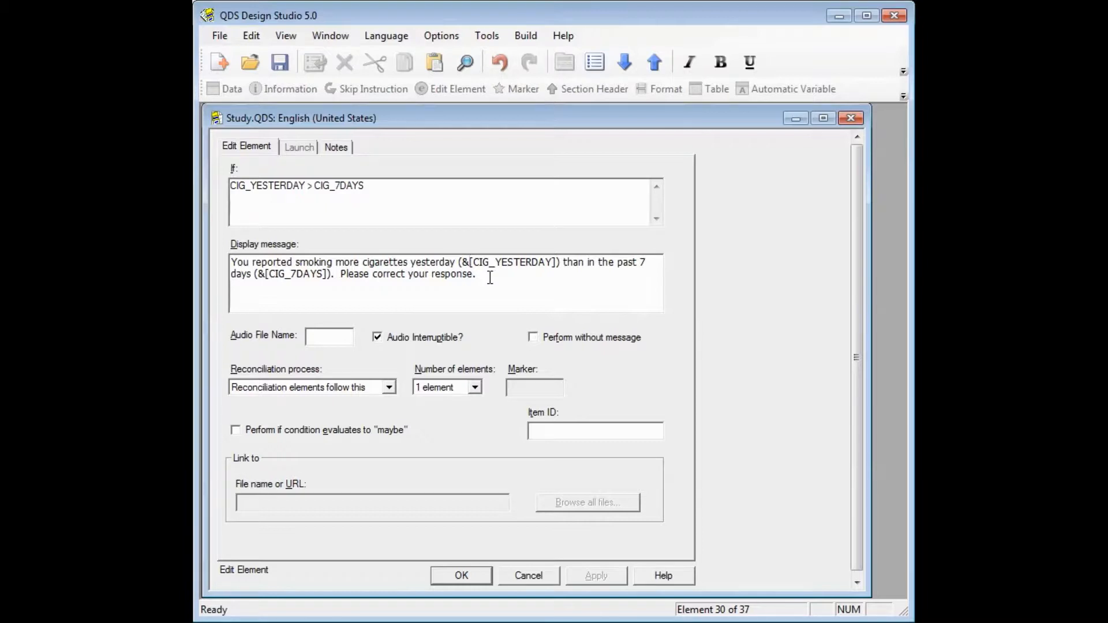
pyautogui.click(489, 278)
# Set the edit's reconciliation process to Loop back to prior element with 2 elements, and save the edit element
pyautogui.click(389, 388)
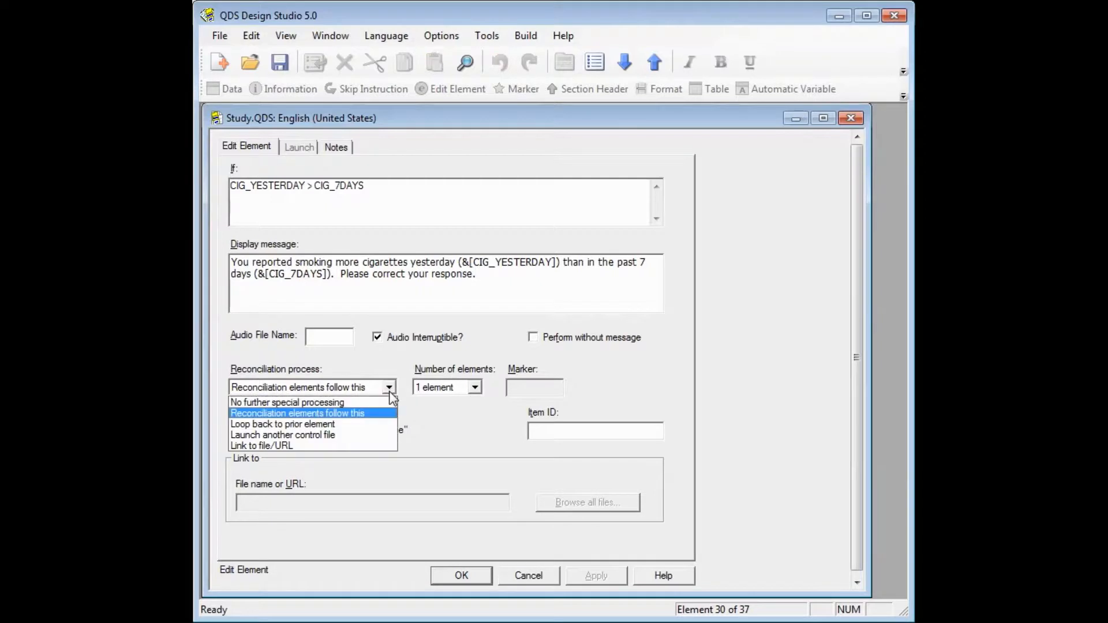
pyautogui.click(367, 425)
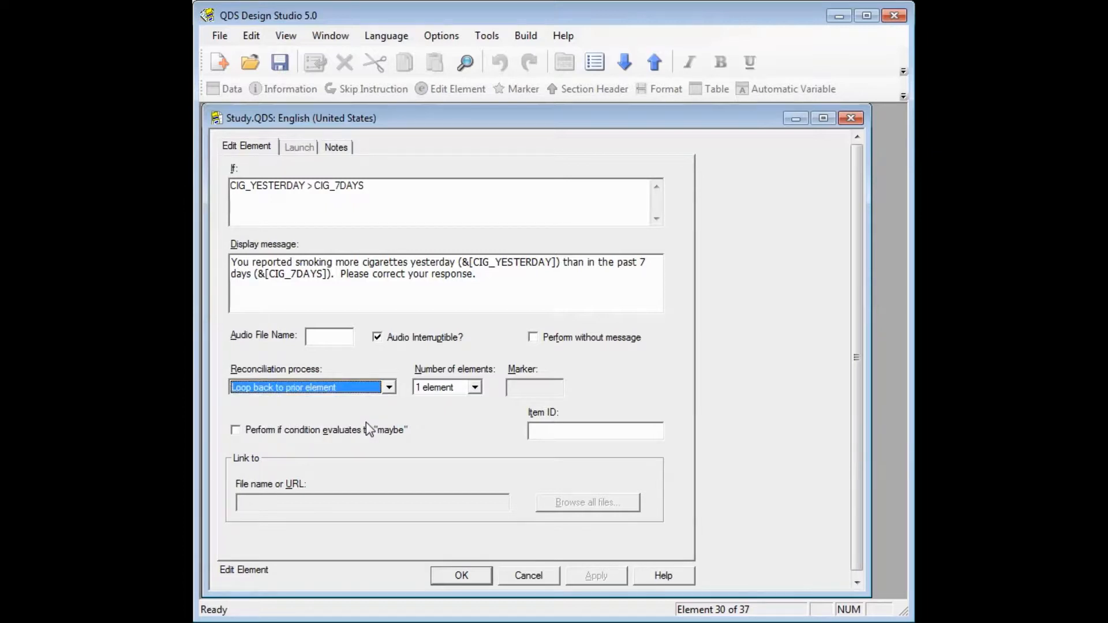
pyautogui.click(475, 387)
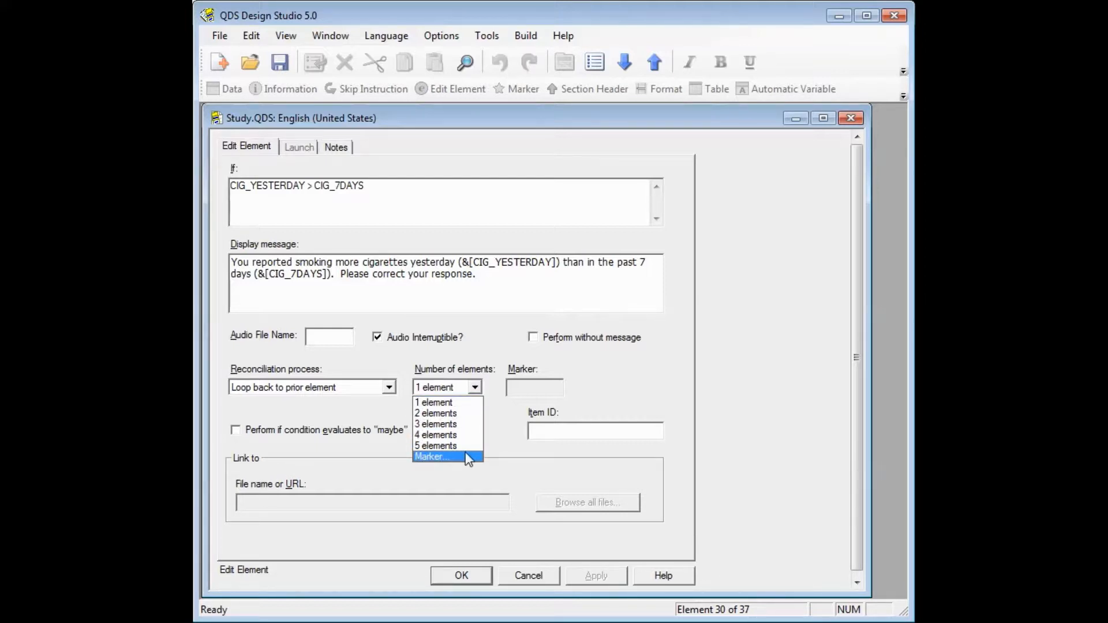
pyautogui.click(471, 415)
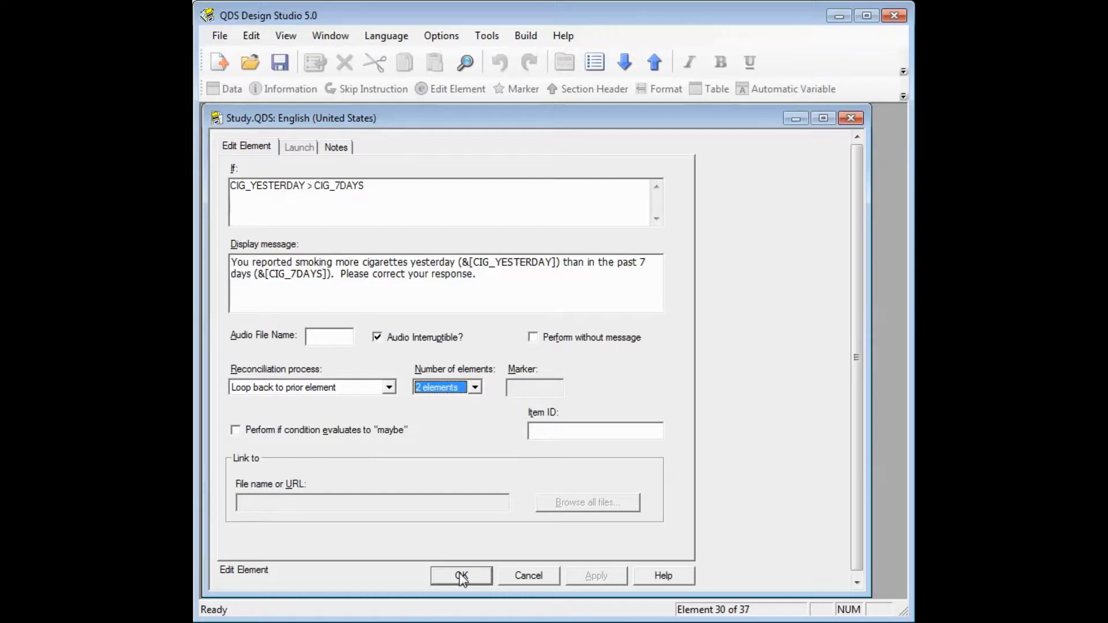
pyautogui.click(461, 576)
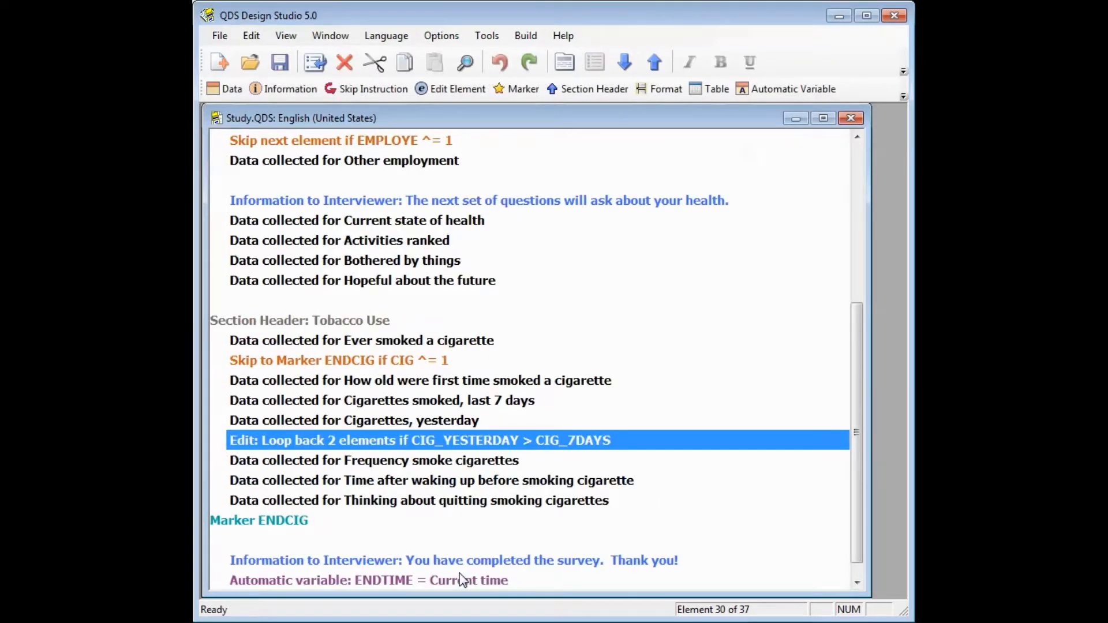
# Run a preview of the elements from How old were first time smoked a cigarette through the blank line below Marker ENDCIG
pyautogui.click(627, 451)
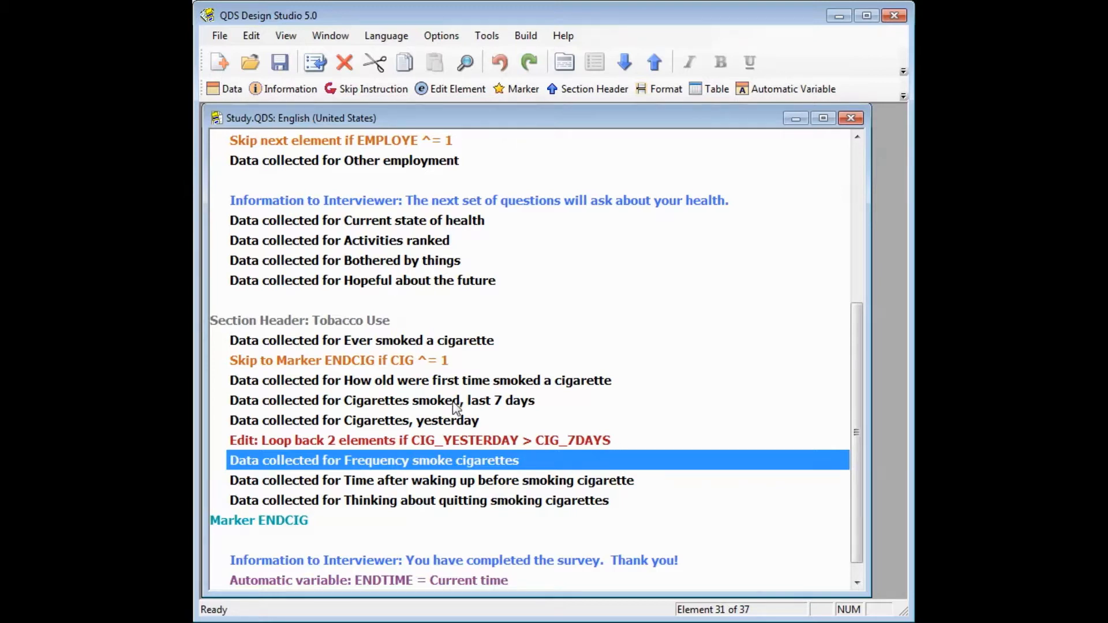
pyautogui.click(399, 327)
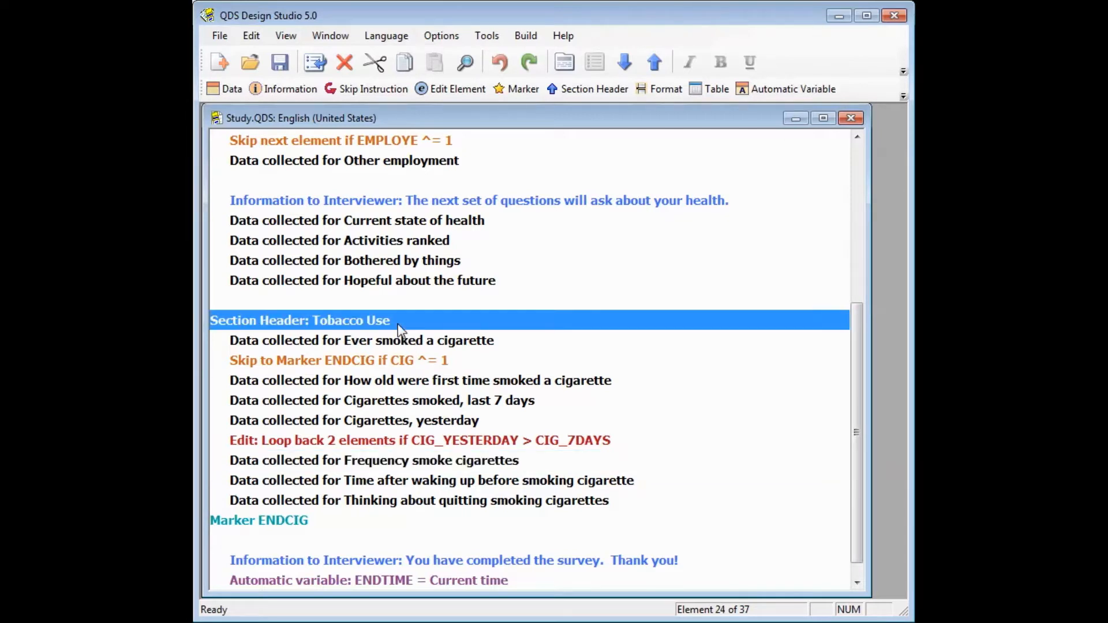
pyautogui.click(444, 381)
pyautogui.keyDown('shift'); pyautogui.click(383, 544); pyautogui.keyUp('shift')
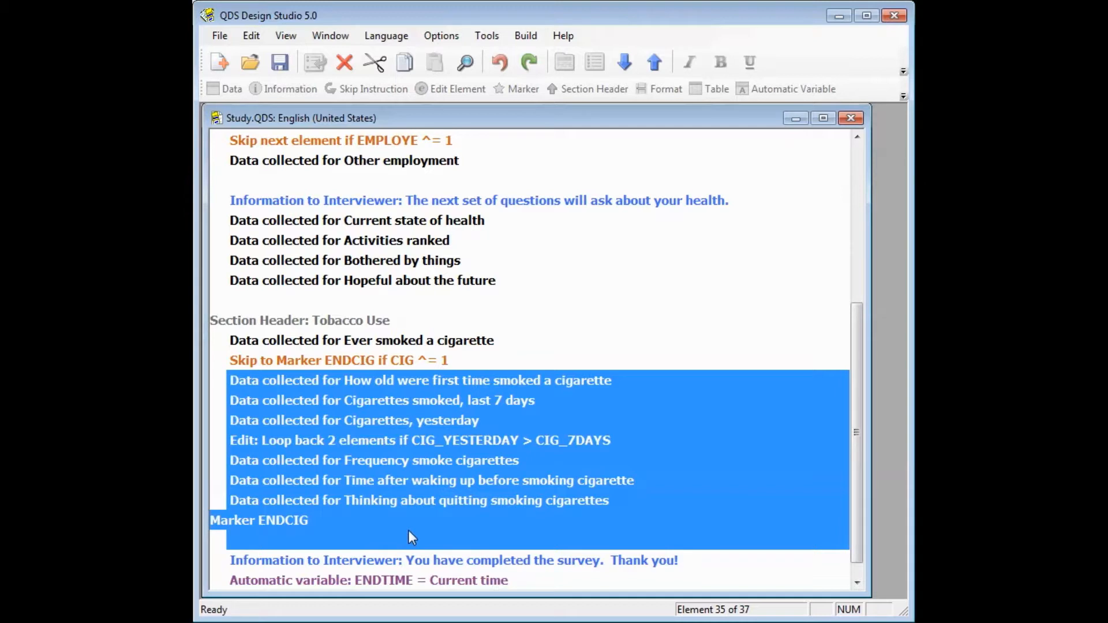
pyautogui.click(487, 36)
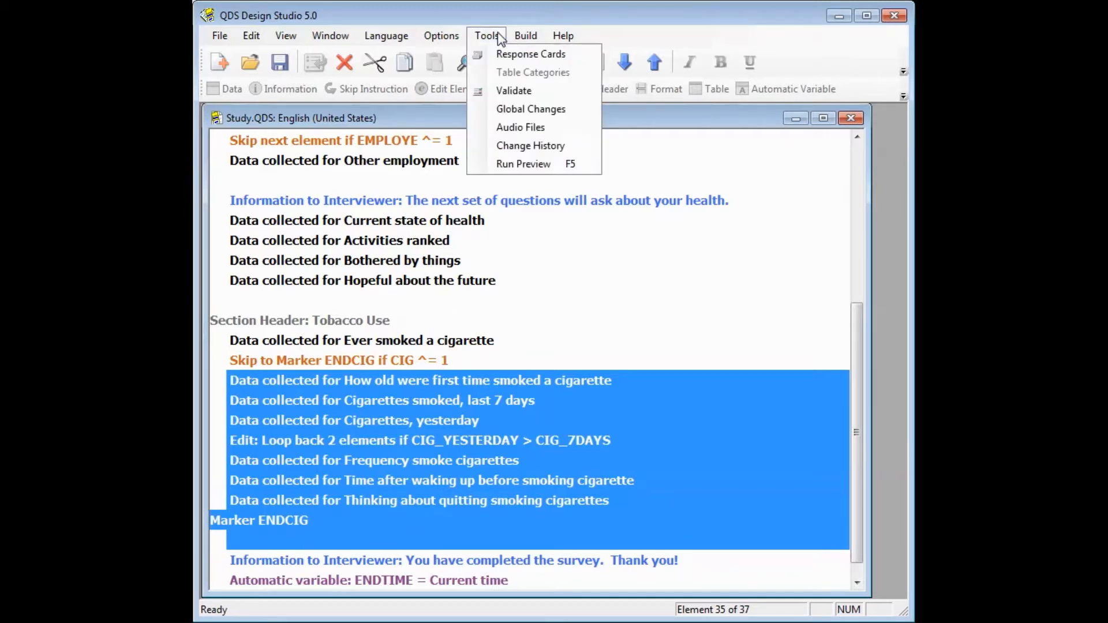
pyautogui.click(557, 165)
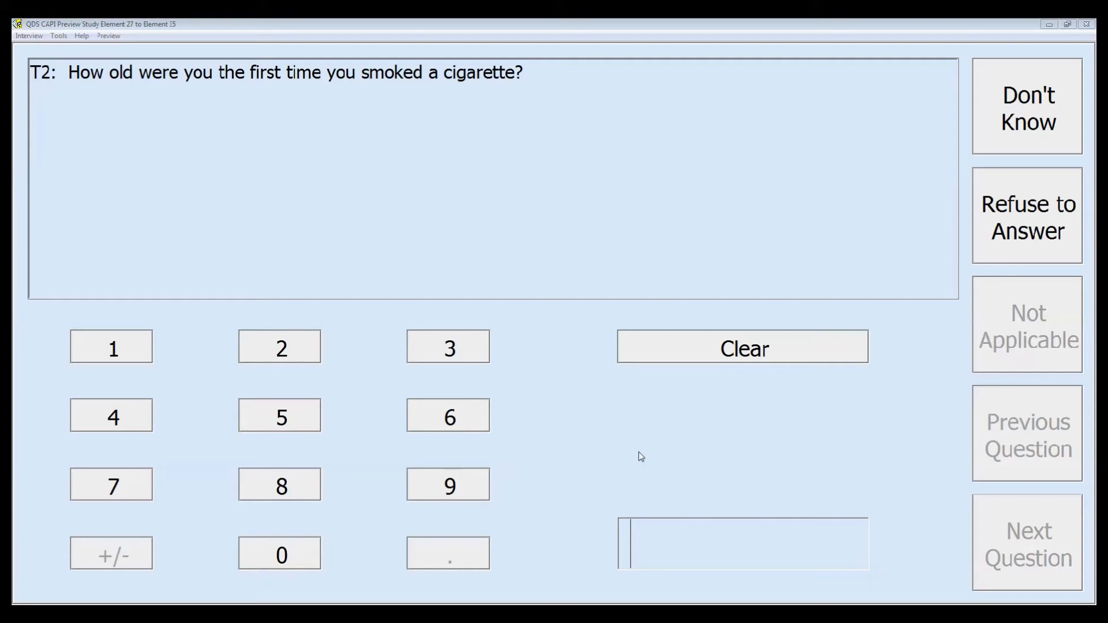
# Answer the preview's age at first cigarette question with 18 and proceed to the next question
pyautogui.write('1')
pyautogui.click(279, 485)
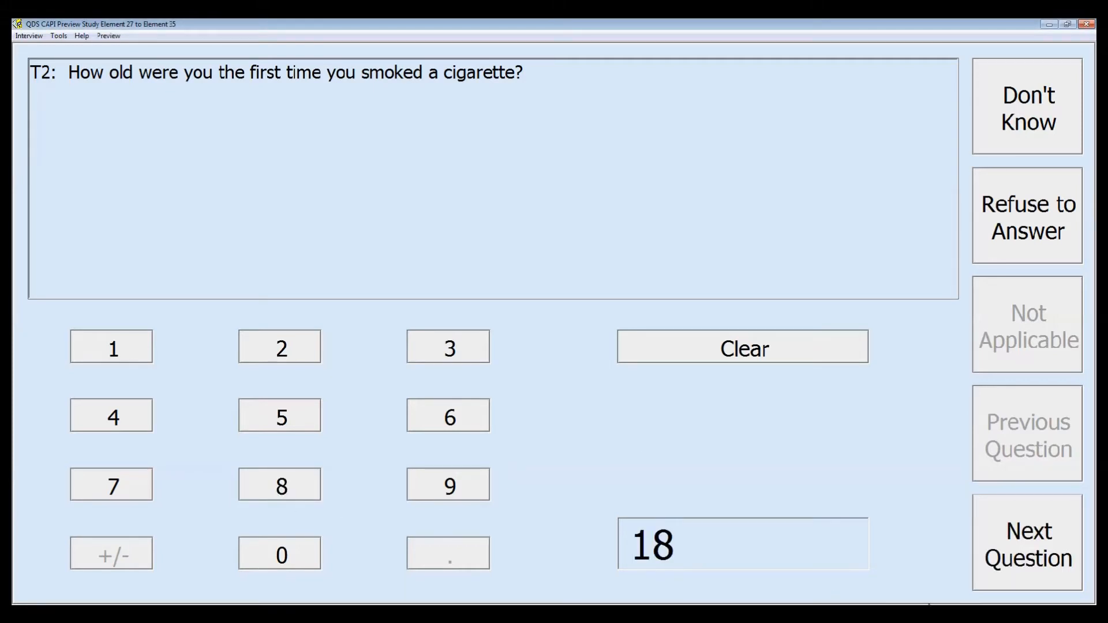
pyautogui.click(1029, 559)
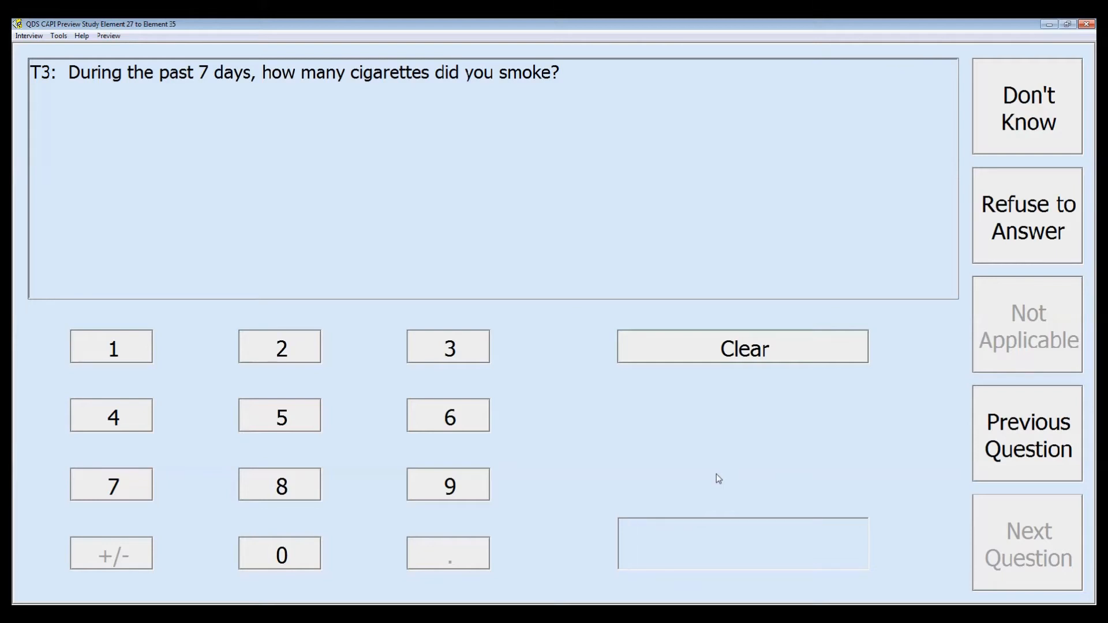
# Answer the preview with 7 cigarettes for the past 7 days and 1 cigarette for yesterday
pyautogui.write('7')
pyautogui.press('Return')
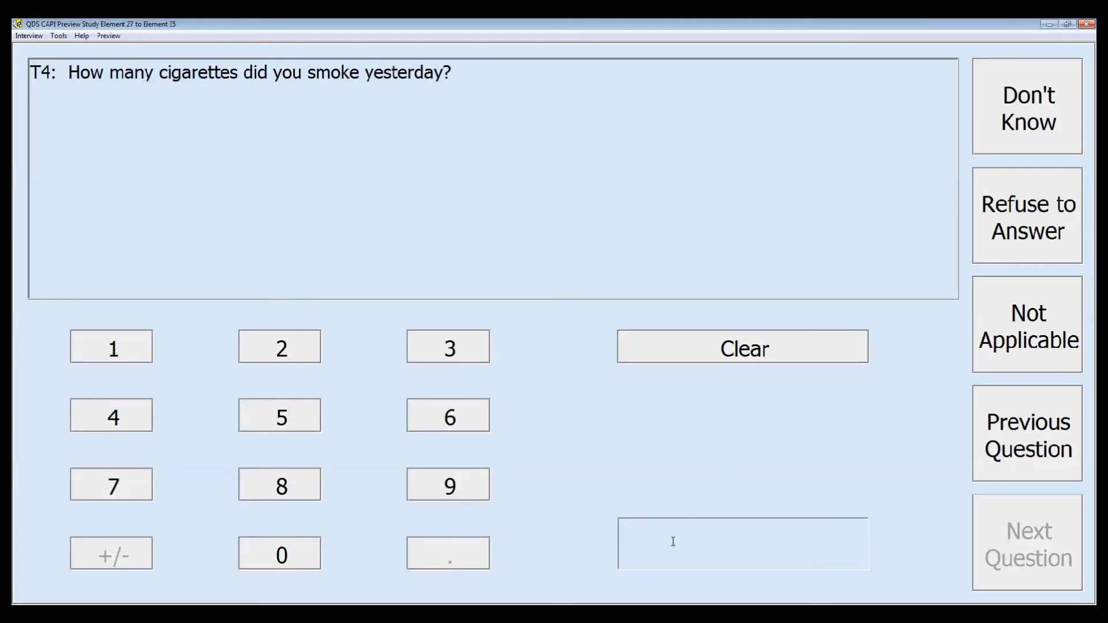
pyautogui.write('1')
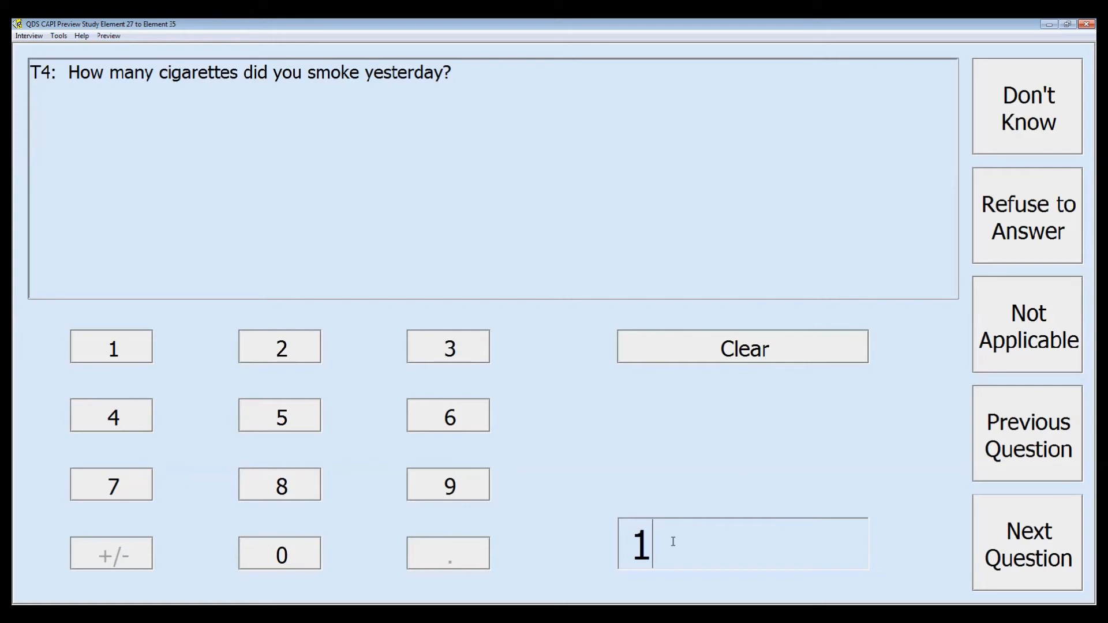
pyautogui.press('Return')
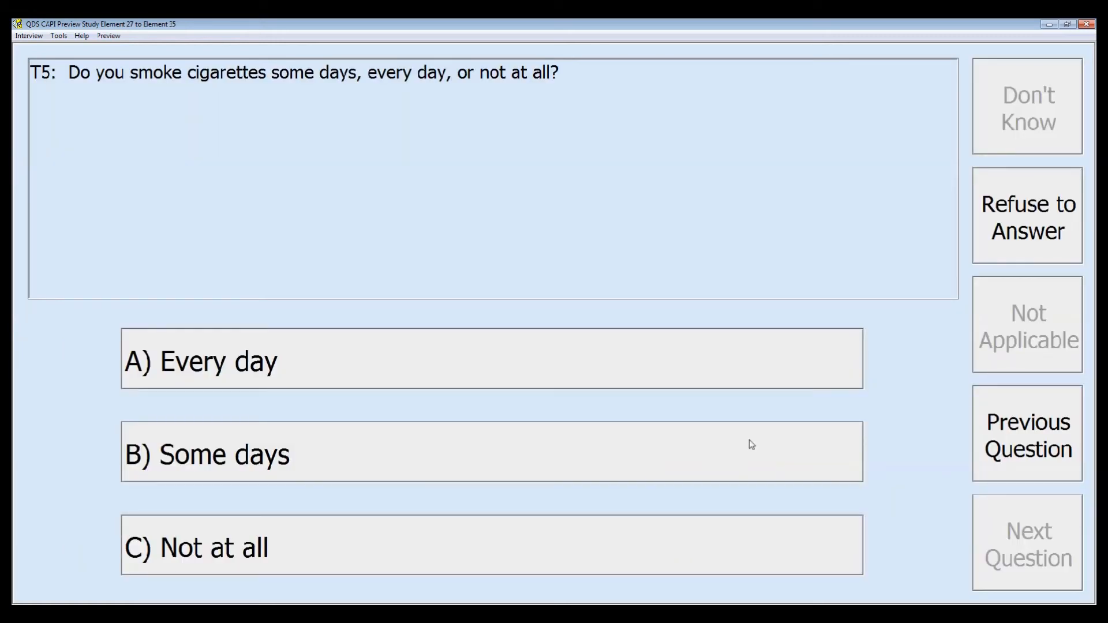
# Return to the question about yesterday, change the answer to 11 to test the edit, and acknowledge its message
pyautogui.click(1016, 433)
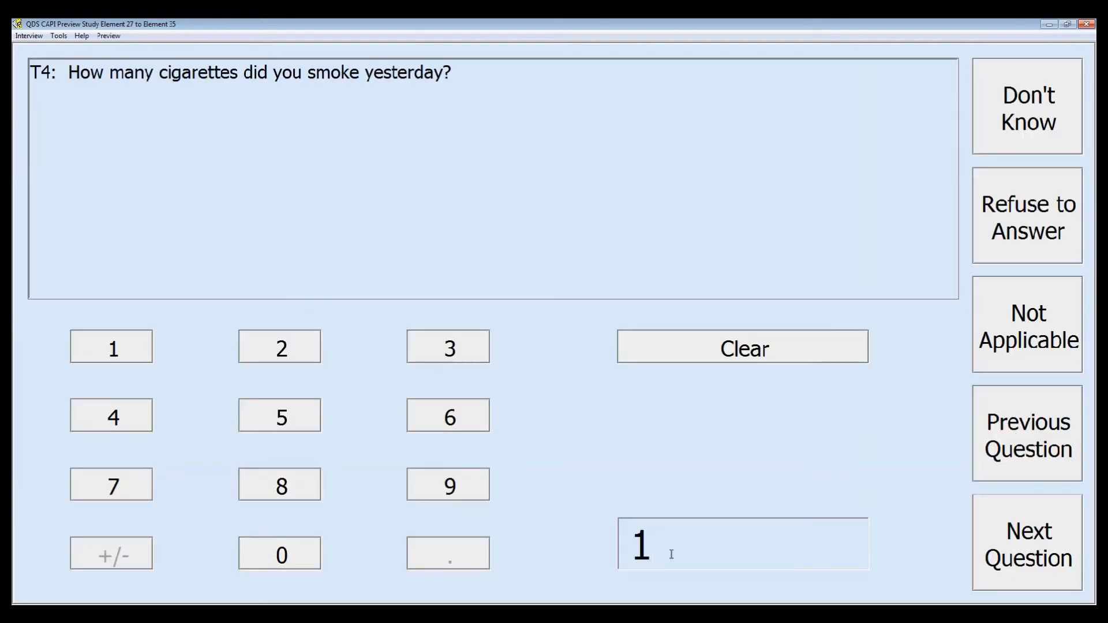
pyautogui.write('1')
pyautogui.click(1024, 569)
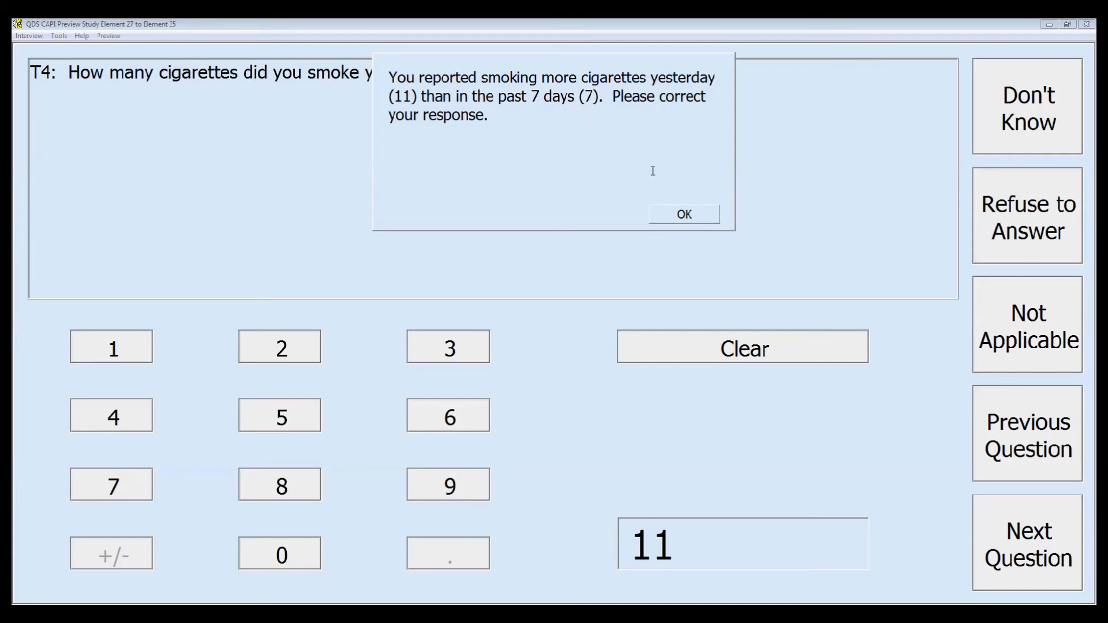
pyautogui.click(696, 218)
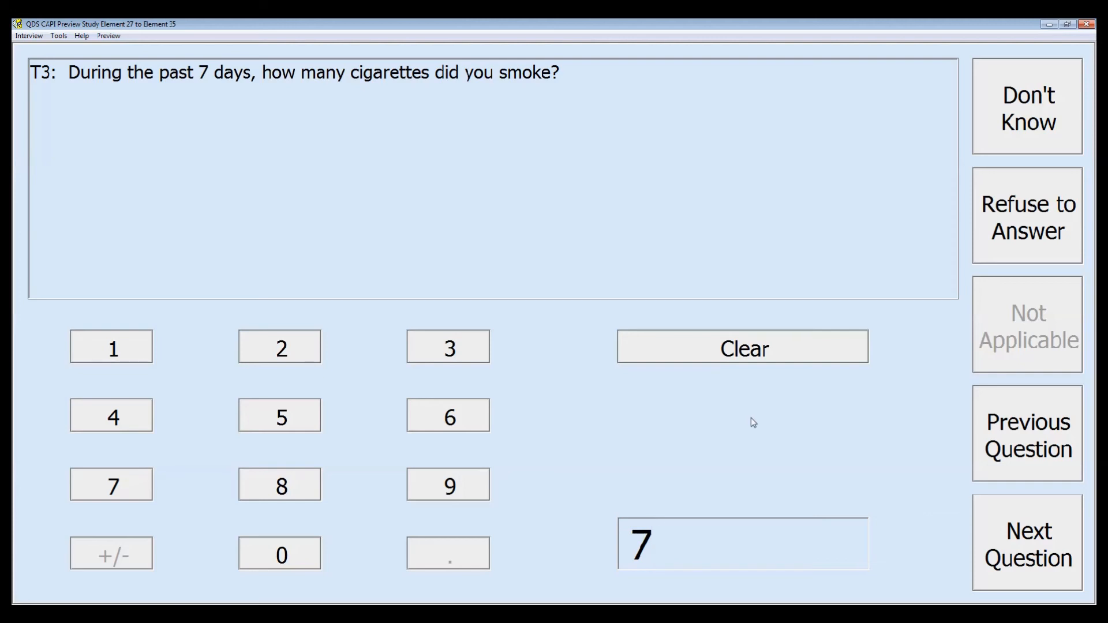
# Keep the past 7 days answer, correct yesterday's answer to 6, and proceed to the next question
pyautogui.click(1010, 567)
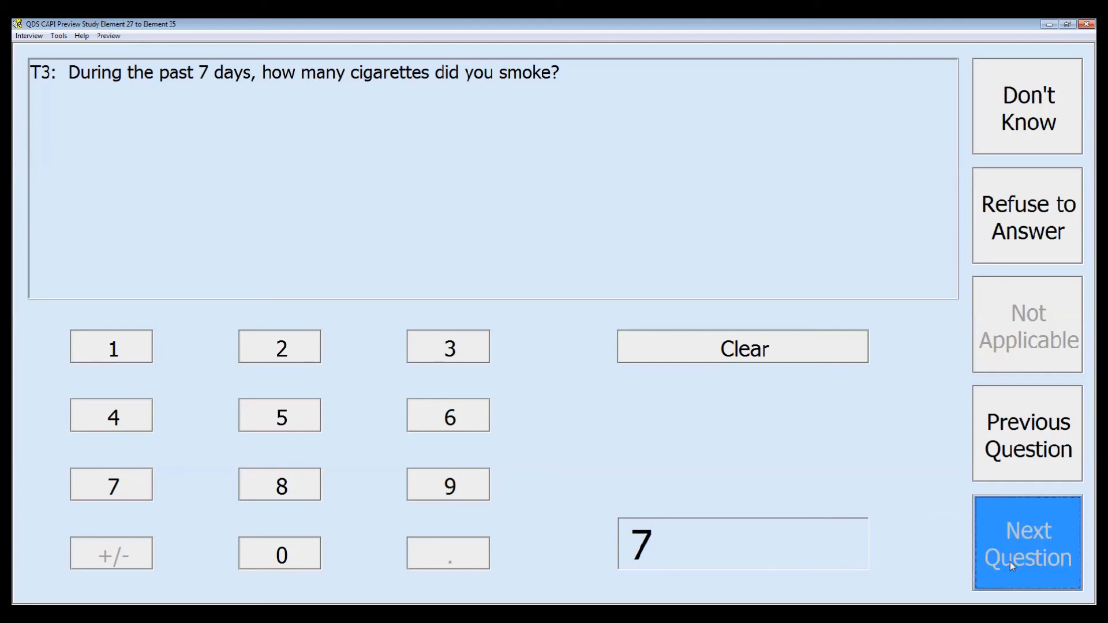
pyautogui.moveTo(704, 532); pyautogui.dragTo(584, 542)
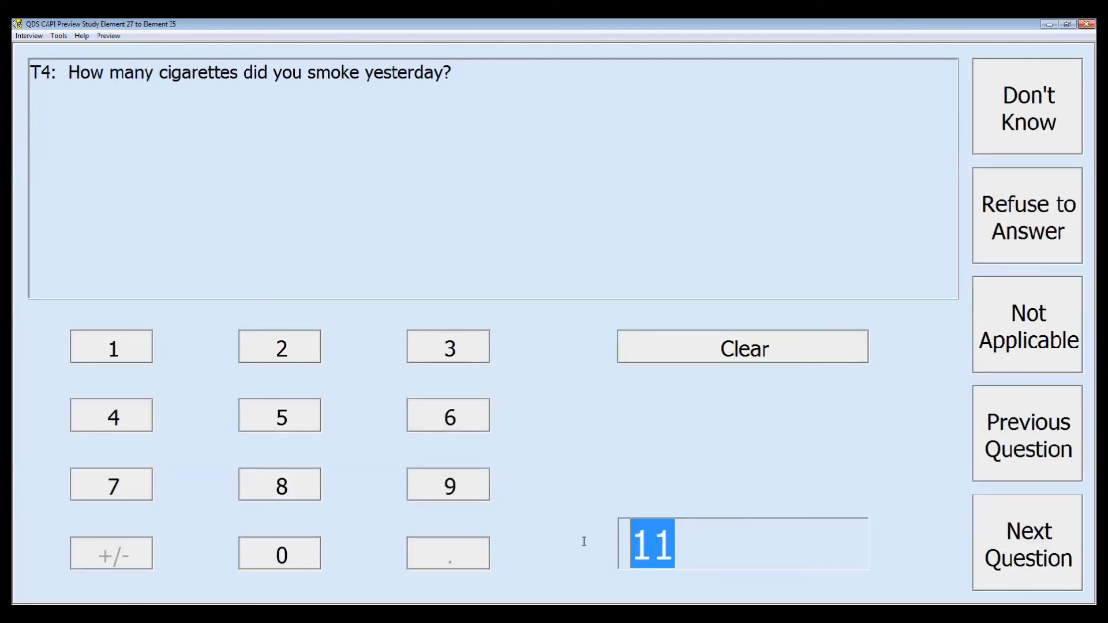
pyautogui.write('6')
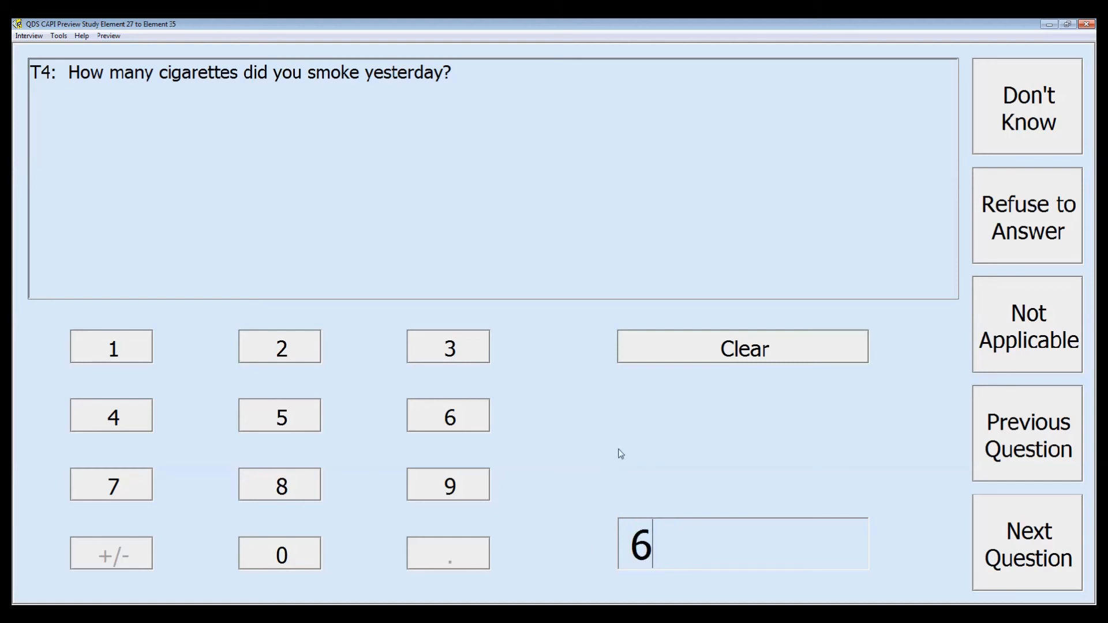
pyautogui.click(1043, 541)
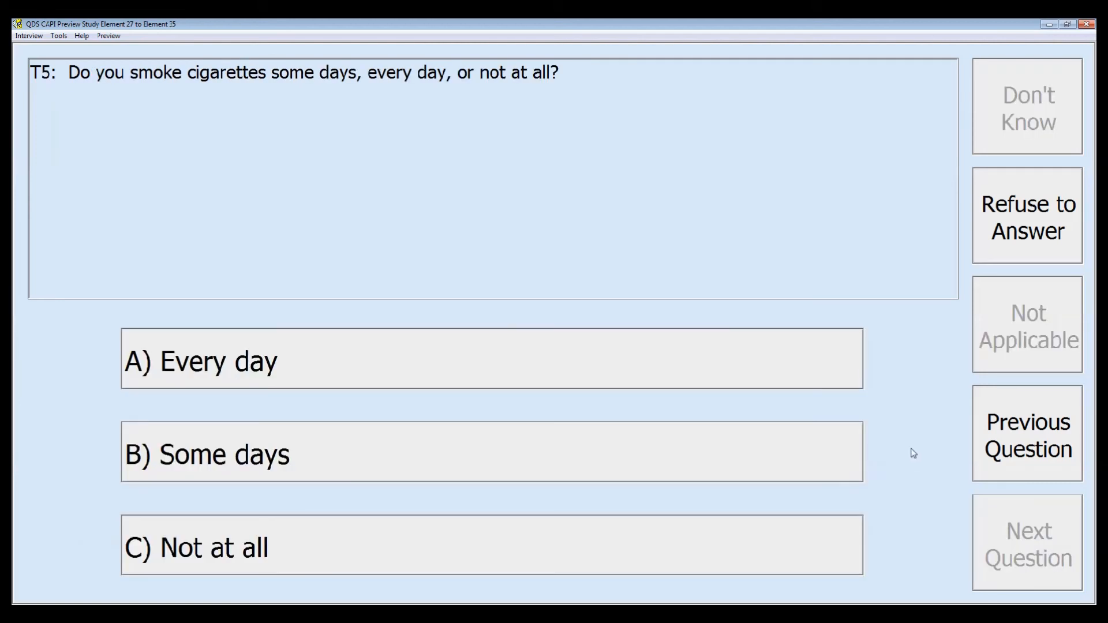